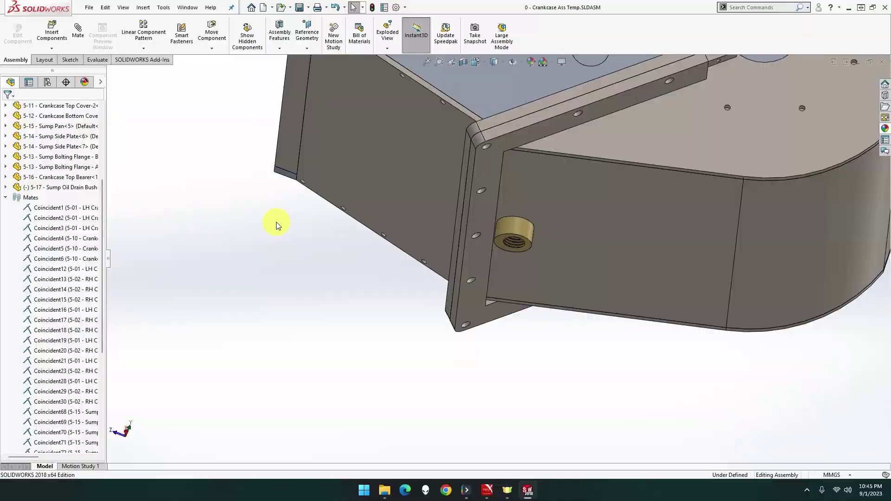
# - Create a new part document for 5-18 - Sump Oil Drain Plug
pyautogui.click(93, 11)
pyautogui.click(102, 20)
pyautogui.doubleClick(279, 178)
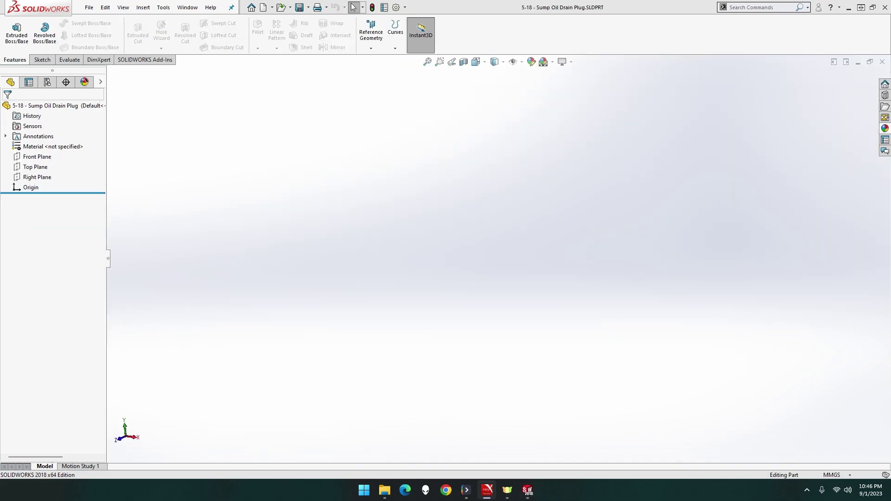
pyautogui.click(389, 246)
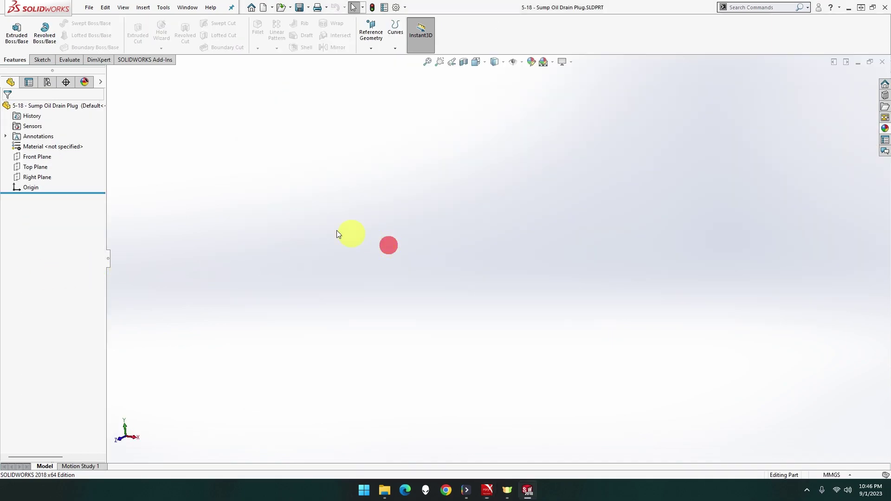
# - Sketch a six-sided polygon centred on the origin of the Top Plane, with an inscribed circle about 85.7 mm in diameter
pyautogui.rightClick(39, 171)
pyautogui.click(47, 154)
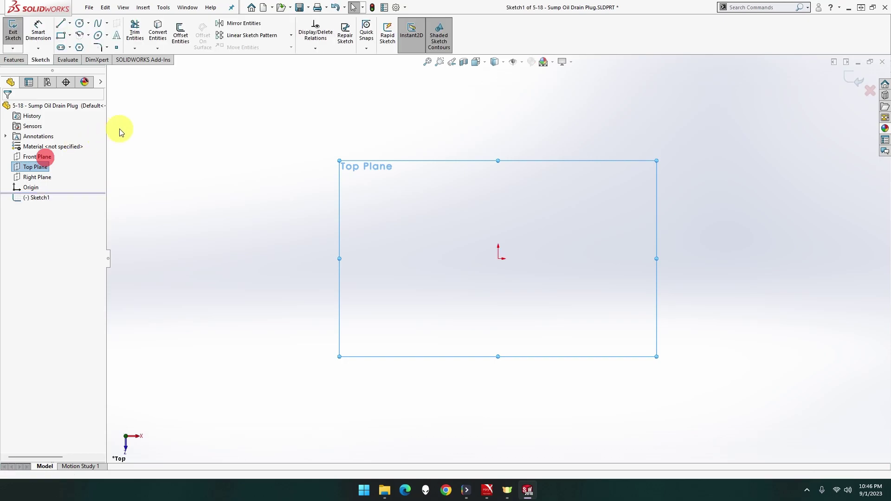
pyautogui.click(79, 48)
pyautogui.moveTo(498, 259); pyautogui.dragTo(572, 307)
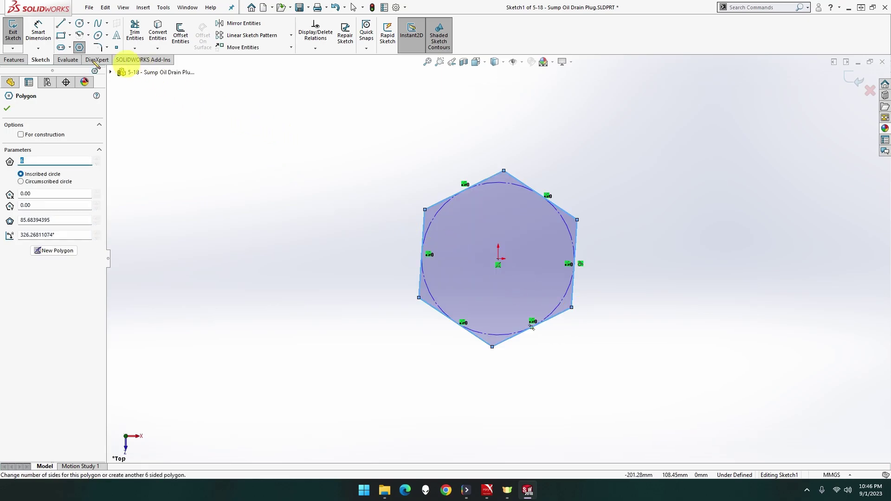
# - Dimension the hexagon's inscribed construction circle to a diameter of 16 mm
pyautogui.click(38, 48)
pyautogui.click(88, 34)
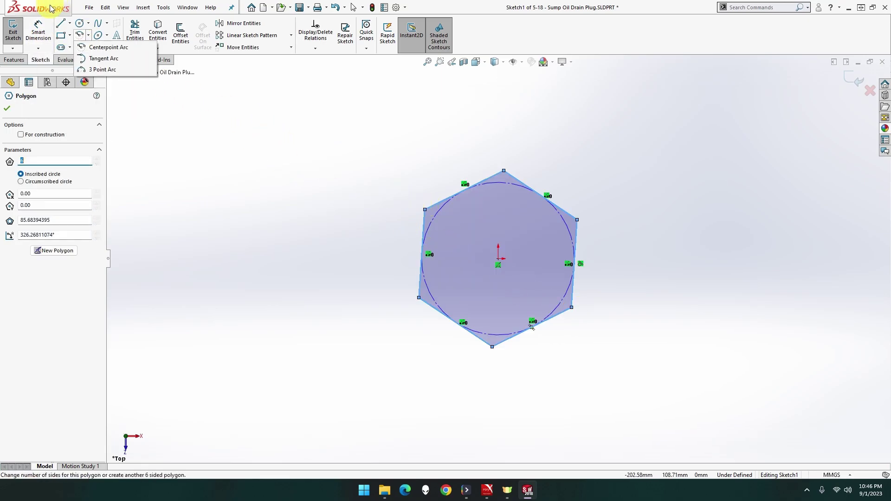
pyautogui.click(38, 28)
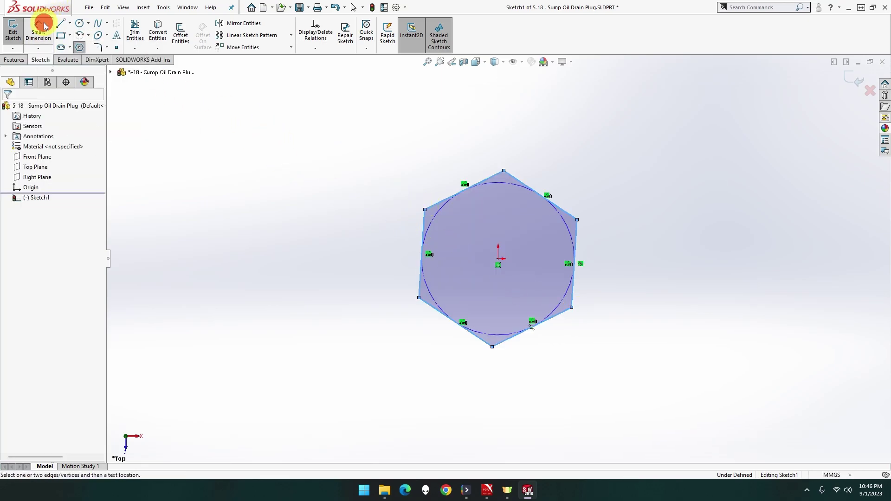
pyautogui.click(443, 208)
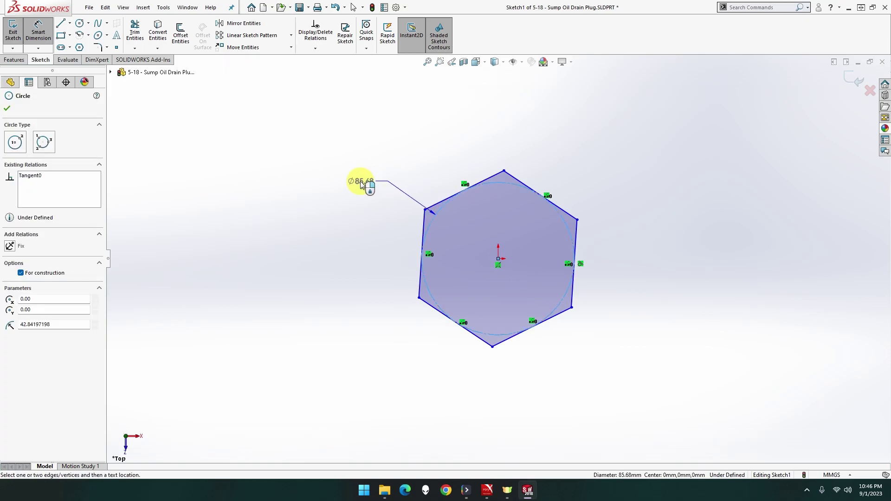
pyautogui.click(361, 182)
pyautogui.write('16')
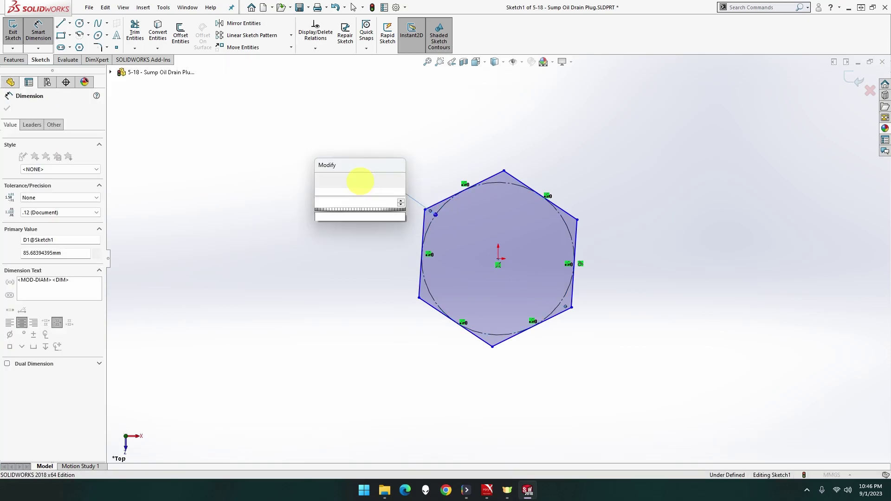
pyautogui.press('Return')
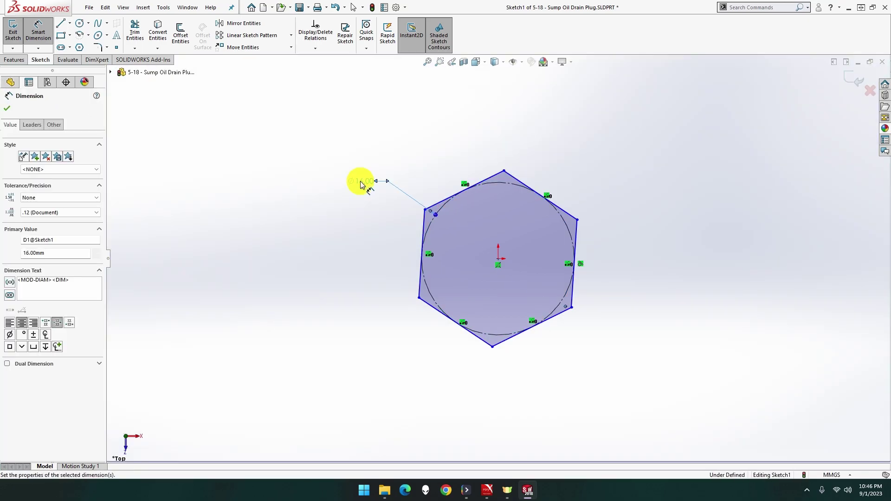
# - Extrude the hexagon sketch as a blind boss 5 mm deep to form the plug head
pyautogui.click(15, 60)
pyautogui.click(17, 40)
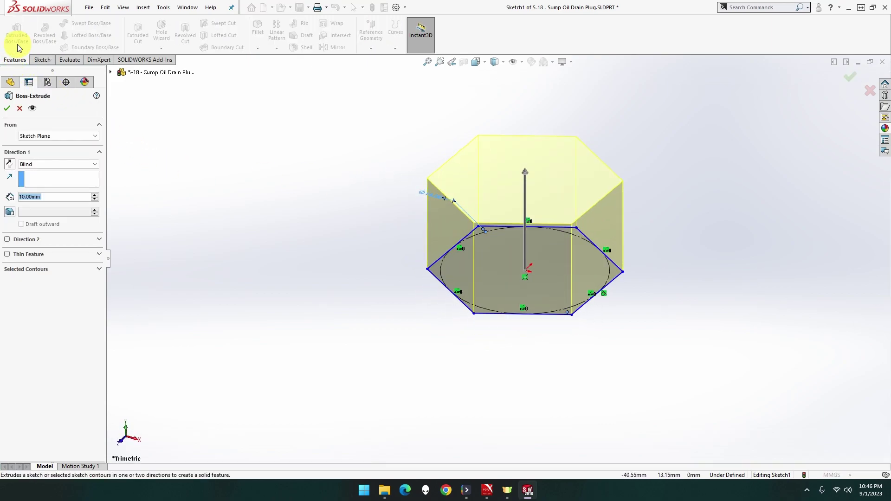
pyautogui.write('5')
pyautogui.press('Return')
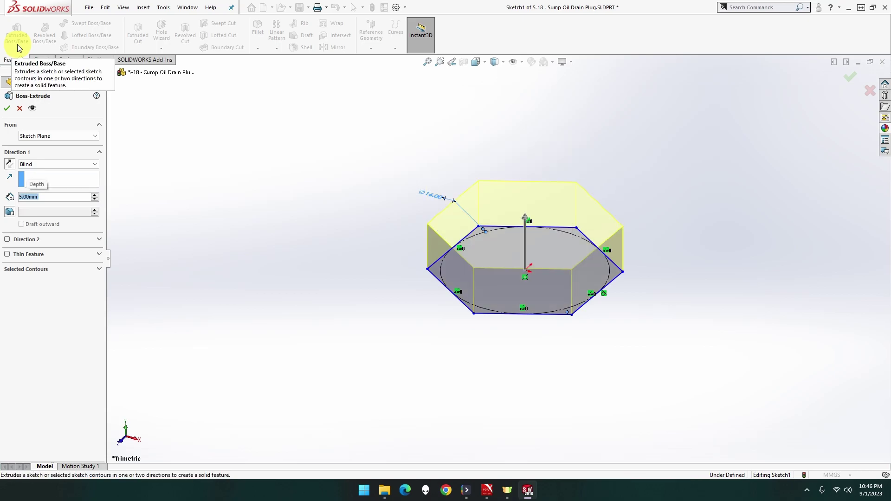
pyautogui.click(8, 108)
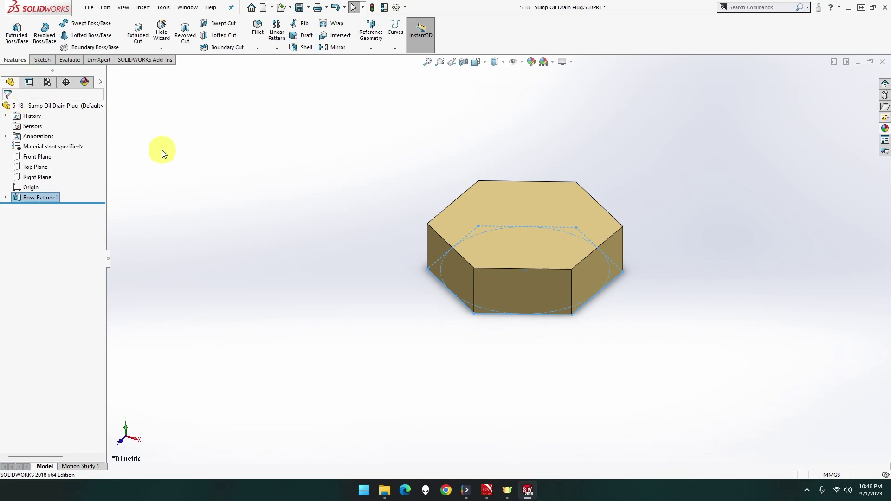
# - Sketch a circle about 24.3 mm in diameter on the upper face of the hexagonal head, centred near the origin
pyautogui.rightClick(518, 226)
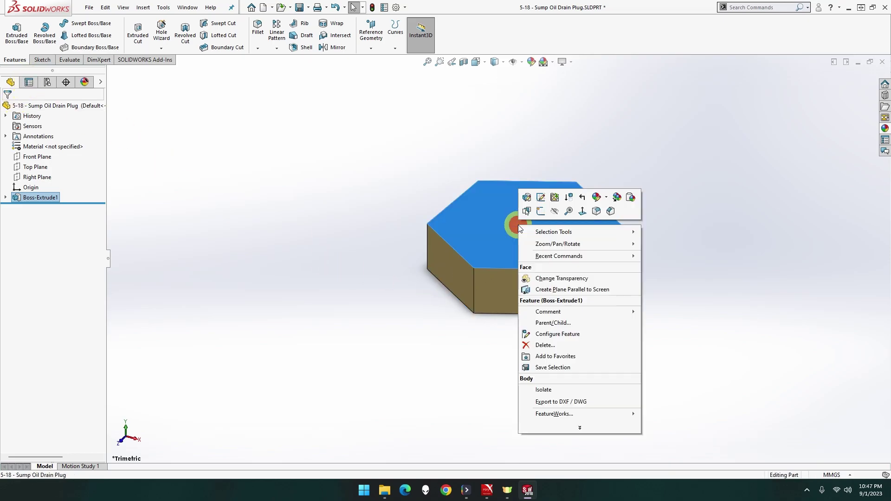
pyautogui.click(540, 212)
pyautogui.click(39, 36)
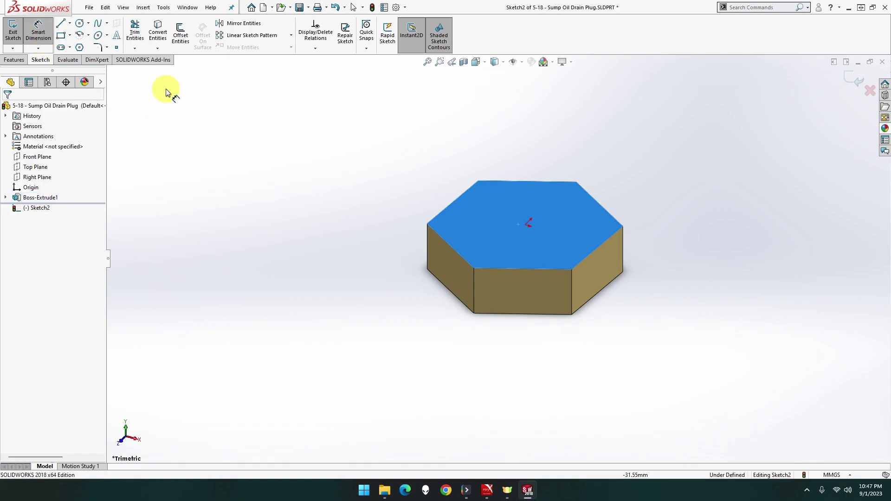
pyautogui.click(80, 23)
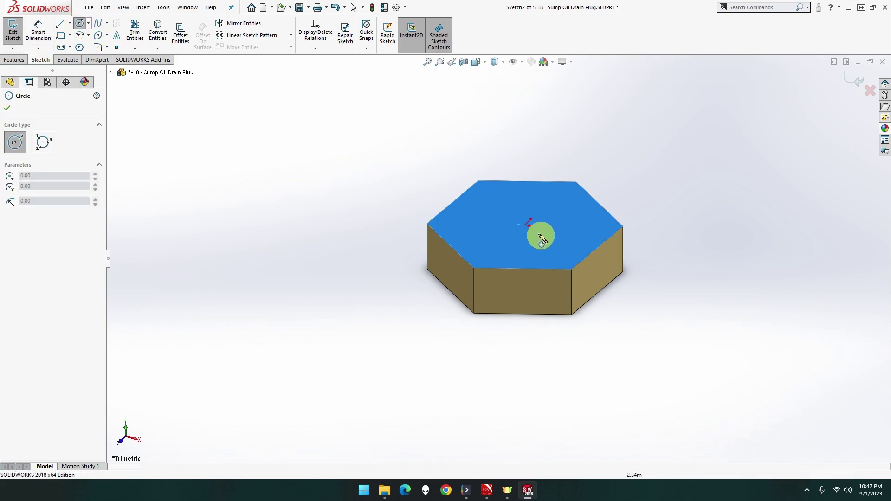
pyautogui.click(530, 227)
pyautogui.click(643, 255)
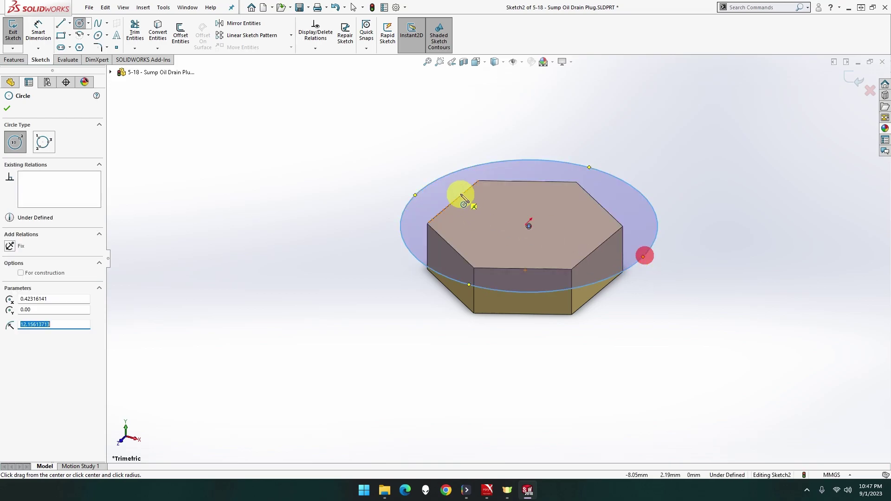
# - Dimension the circle on the hexagonal head to a diameter of 12 mm
pyautogui.click(42, 38)
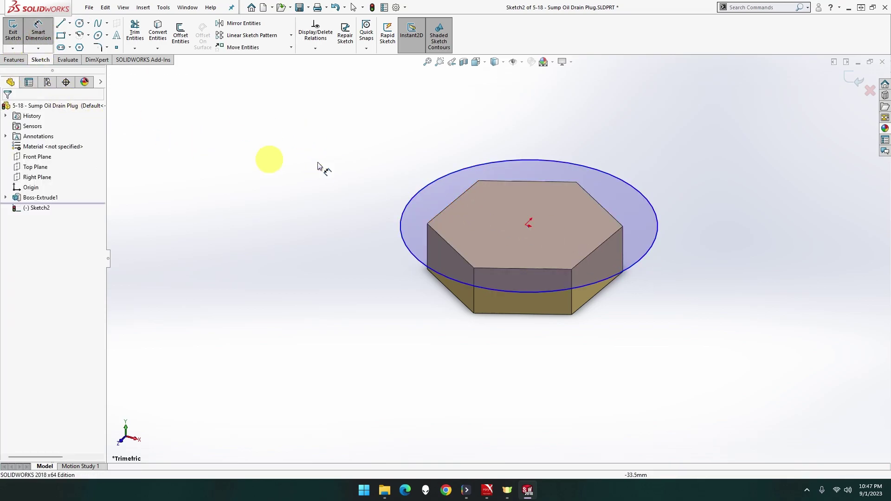
pyautogui.click(446, 175)
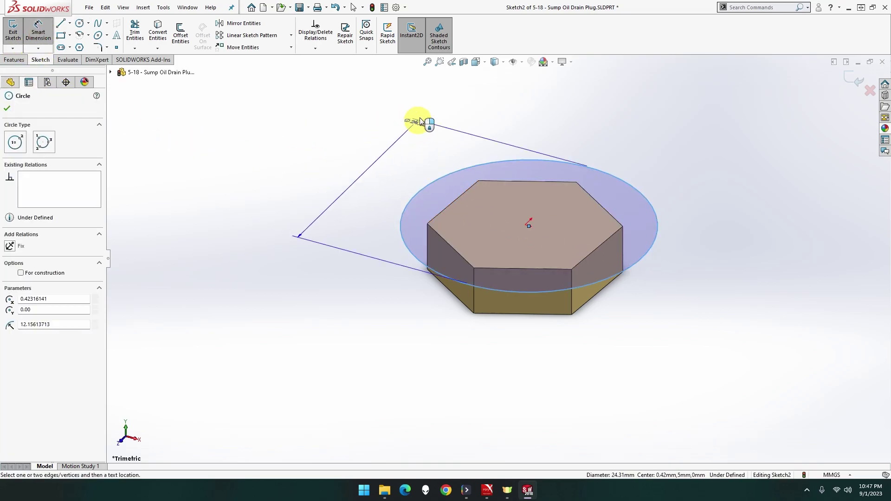
pyautogui.click(438, 99)
pyautogui.write('12')
pyautogui.click(442, 103)
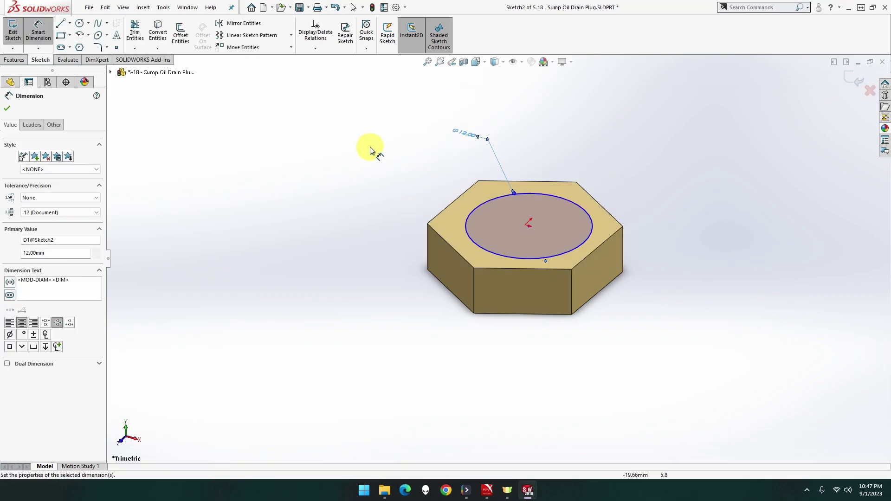
# - Extrude the 12 mm circle upward as a blind boss 12 mm long, merged with the head, to form the shank
pyautogui.click(18, 59)
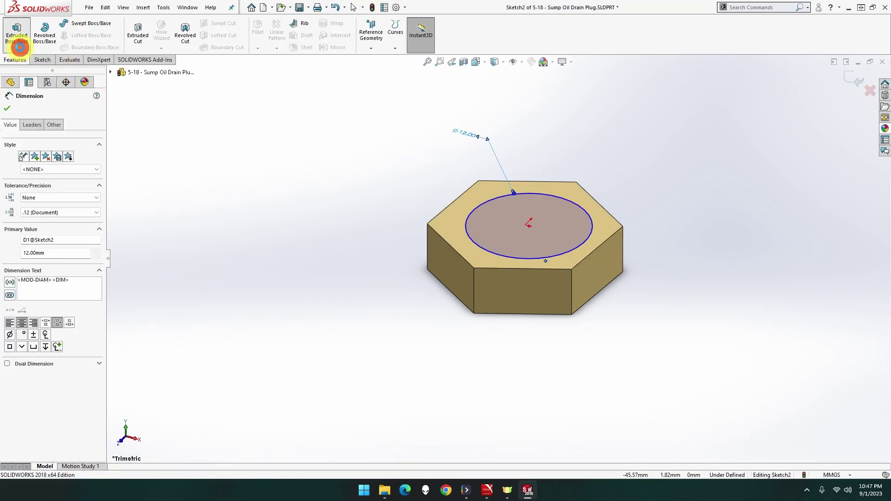
pyautogui.click(21, 48)
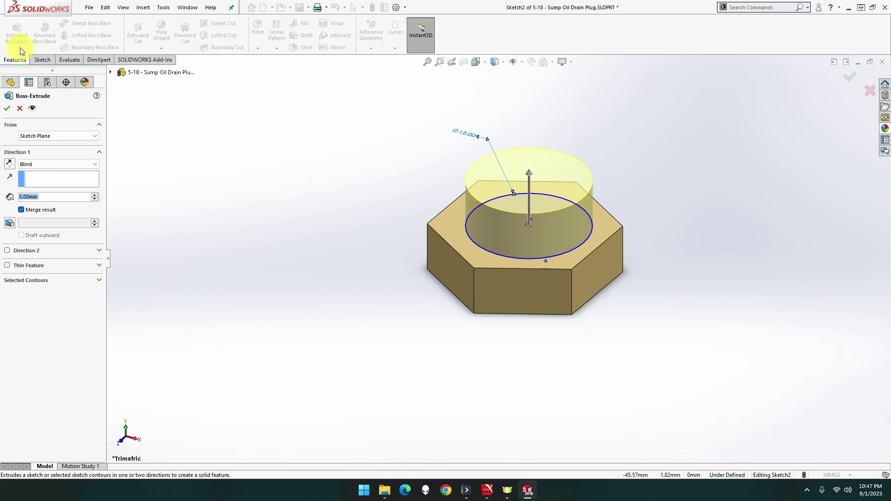
pyautogui.write('12')
pyautogui.press('Tab')
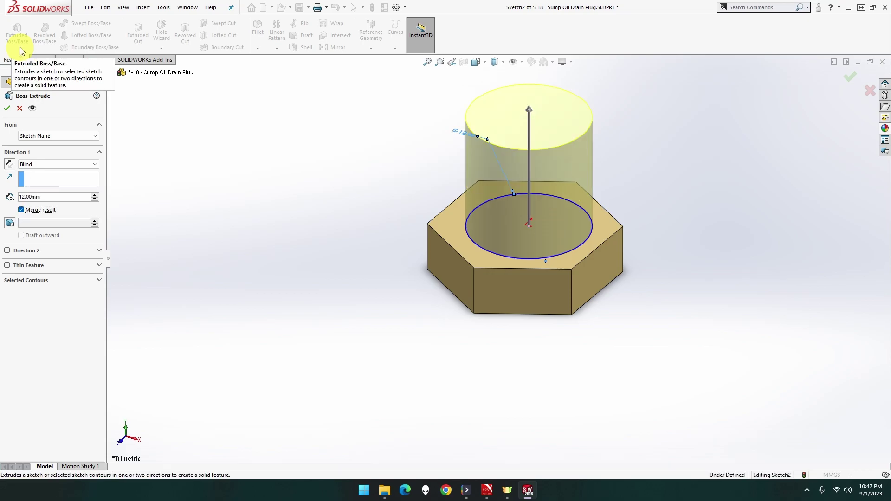
pyautogui.click(7, 110)
pyautogui.click(261, 141)
pyautogui.click(162, 48)
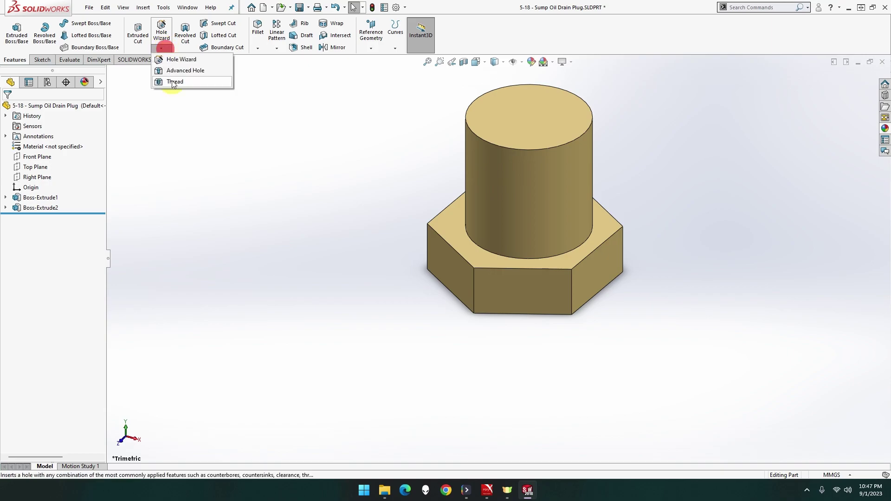
pyautogui.click(174, 82)
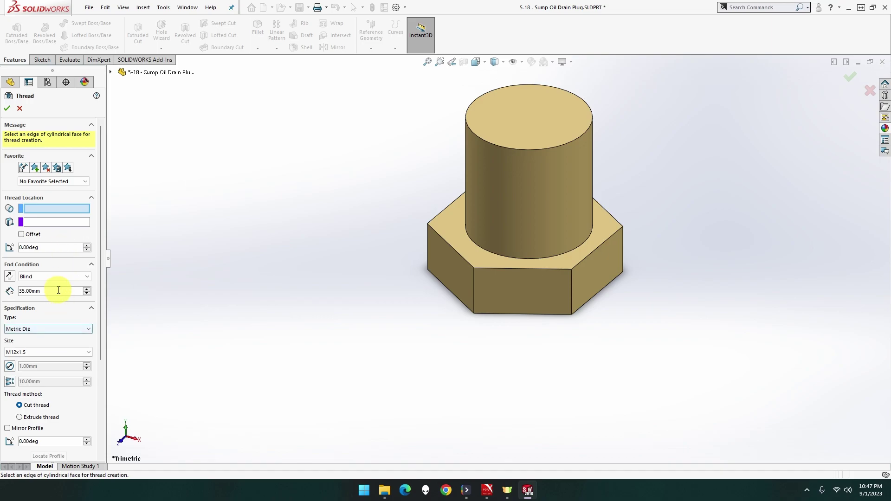
pyautogui.click(68, 279)
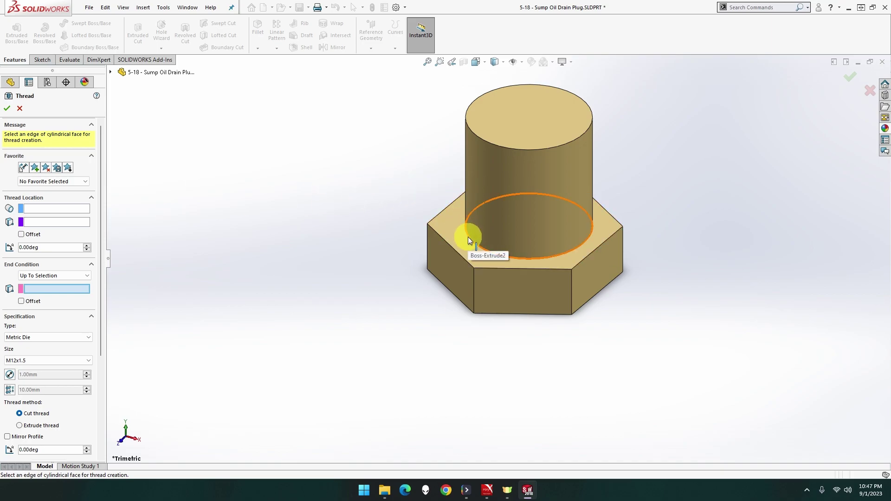
pyautogui.click(7, 110)
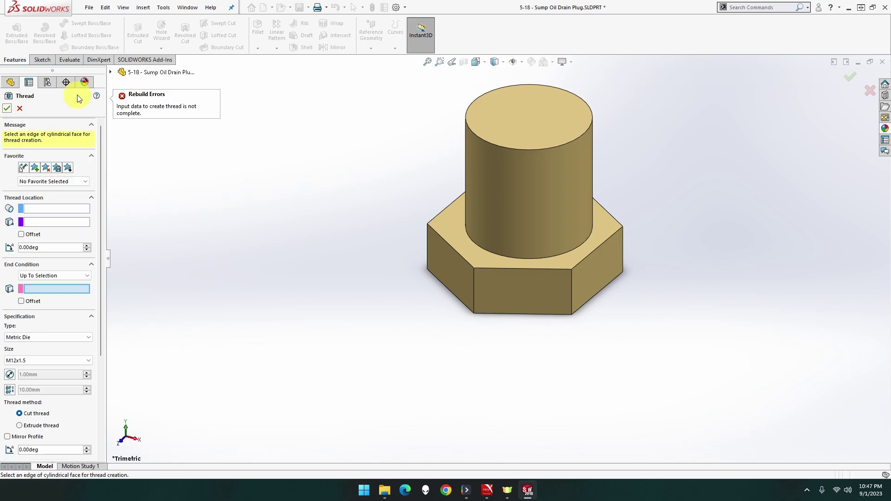
pyautogui.click(19, 109)
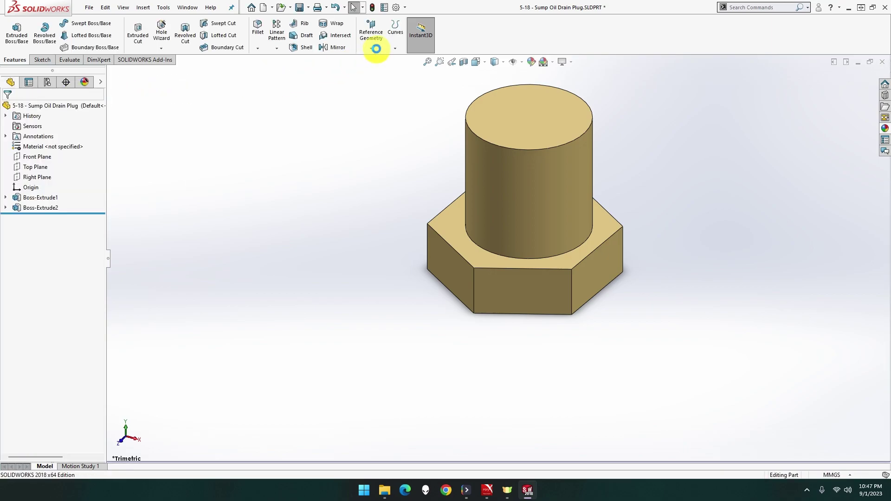
# - Create a reference plane offset 3 mm outward from the shank's end face
pyautogui.click(372, 49)
pyautogui.click(378, 59)
pyautogui.click(536, 110)
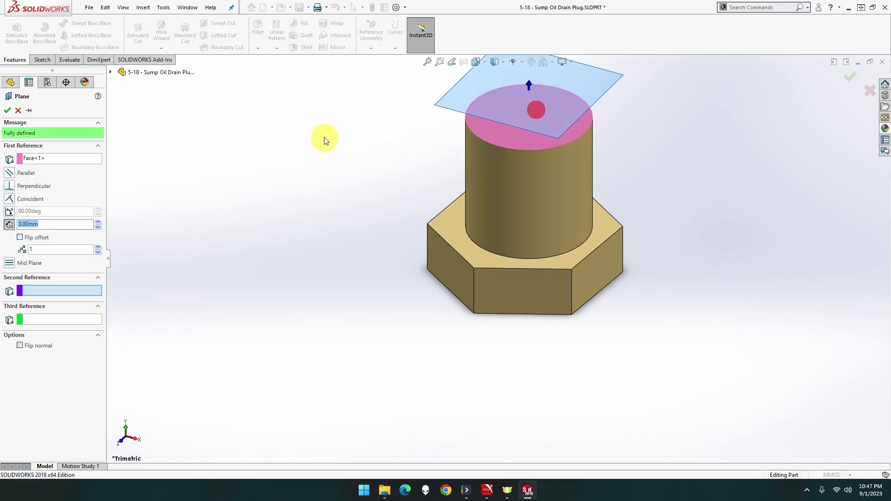
pyautogui.click(8, 111)
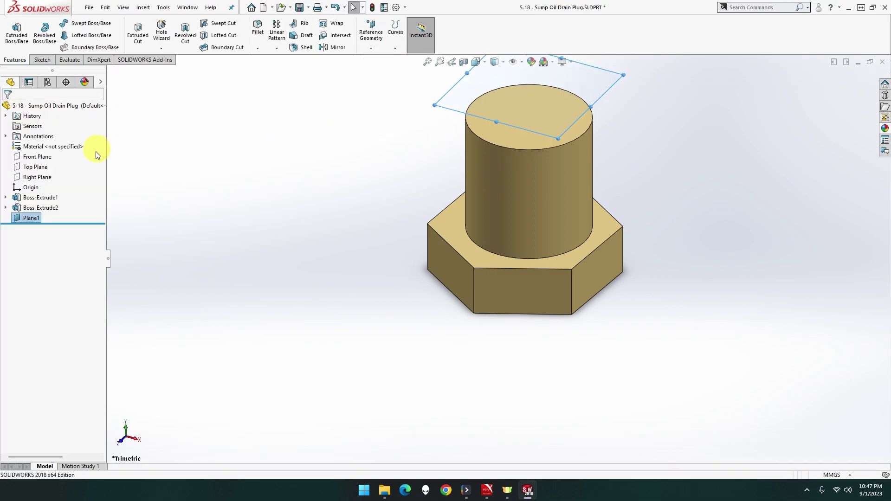
# - Start a thread on the circular edge of the shank's end face, using the offset reference plane as its start location
pyautogui.click(161, 48)
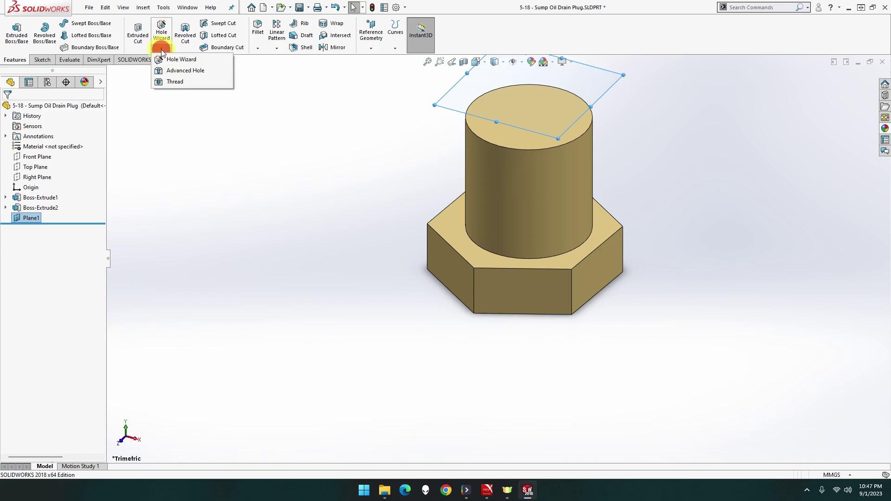
pyautogui.click(165, 81)
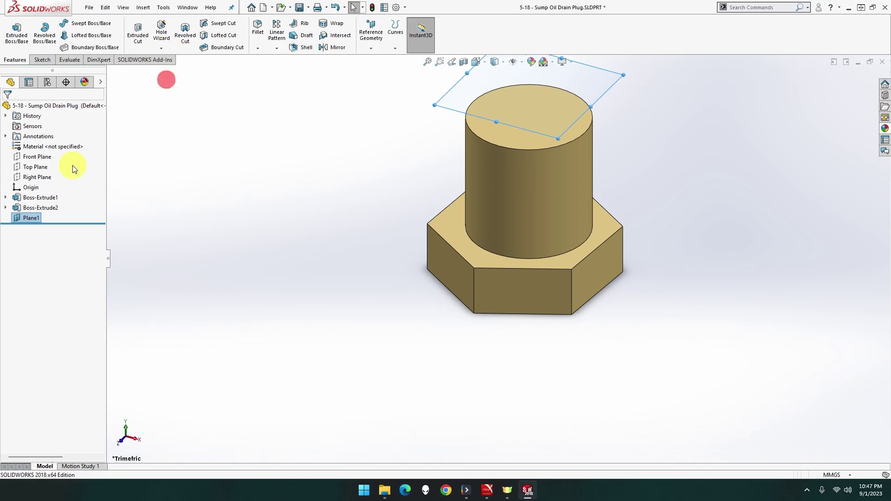
pyautogui.click(485, 140)
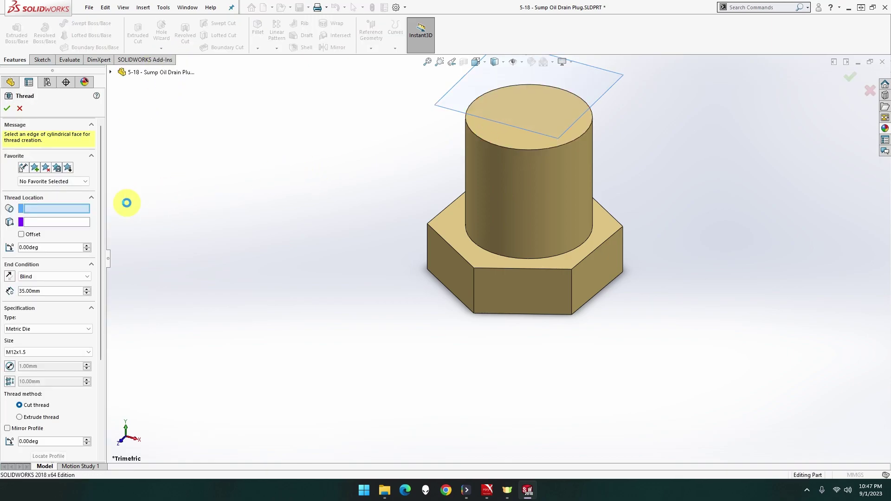
pyautogui.click(59, 192)
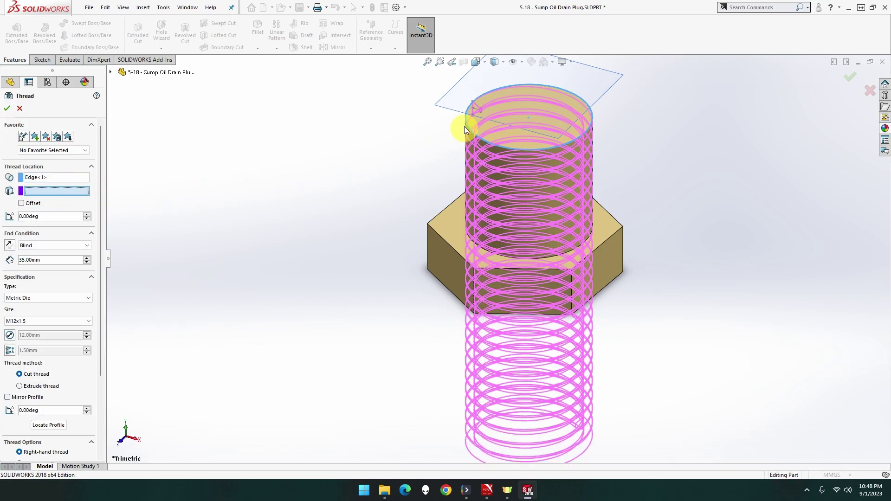
pyautogui.click(580, 84)
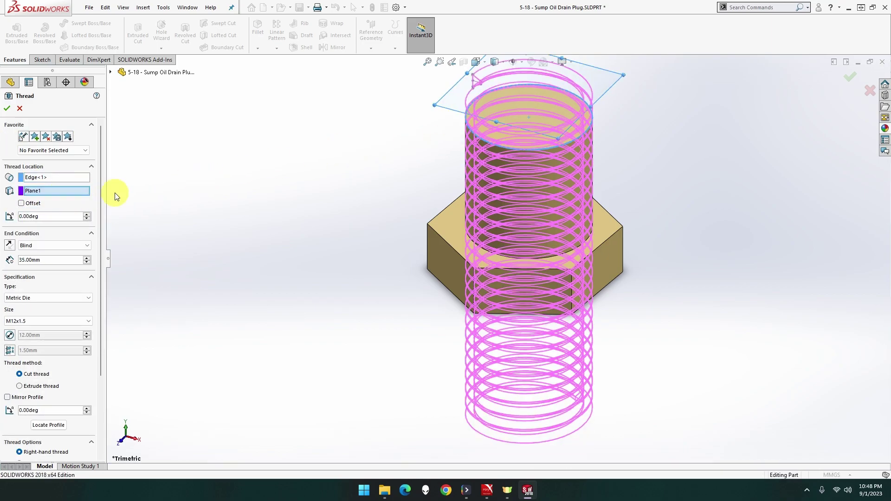
# - Set the thread's end condition to Up To Selection, ending at the circular edge where the shank meets the head
pyautogui.click(60, 246)
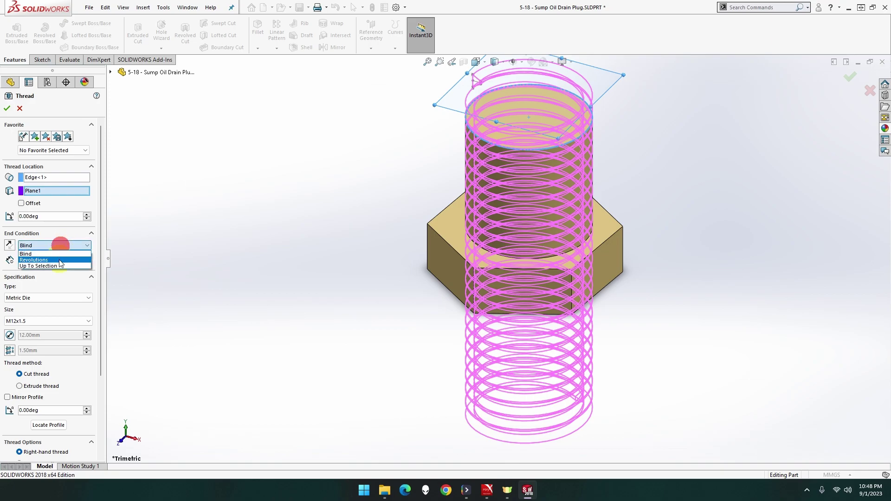
pyautogui.click(56, 267)
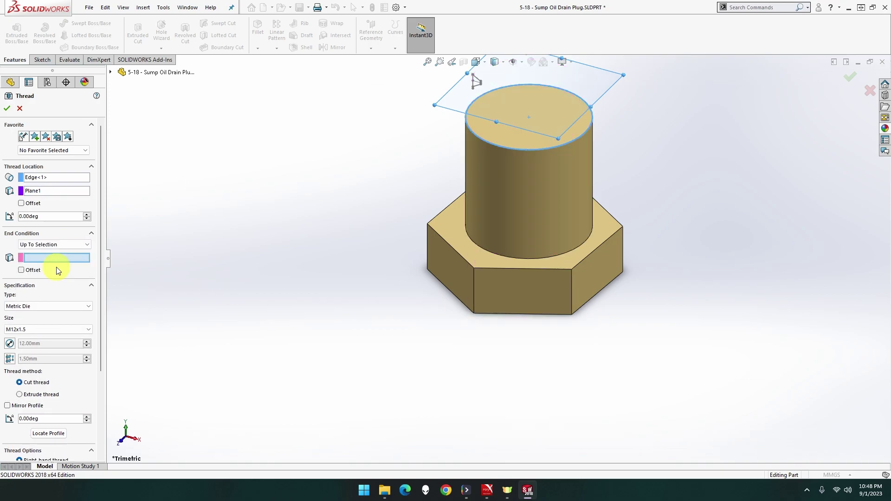
pyautogui.click(472, 240)
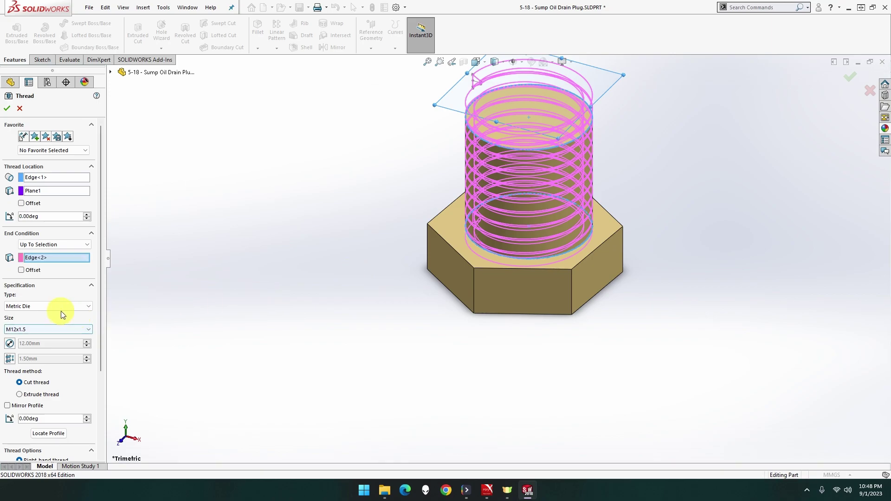
# - Trim the thread with its start and end faces and try to create it with the Extrude thread method
pyautogui.click(42, 396)
pyautogui.scroll(-3, 77, 385)
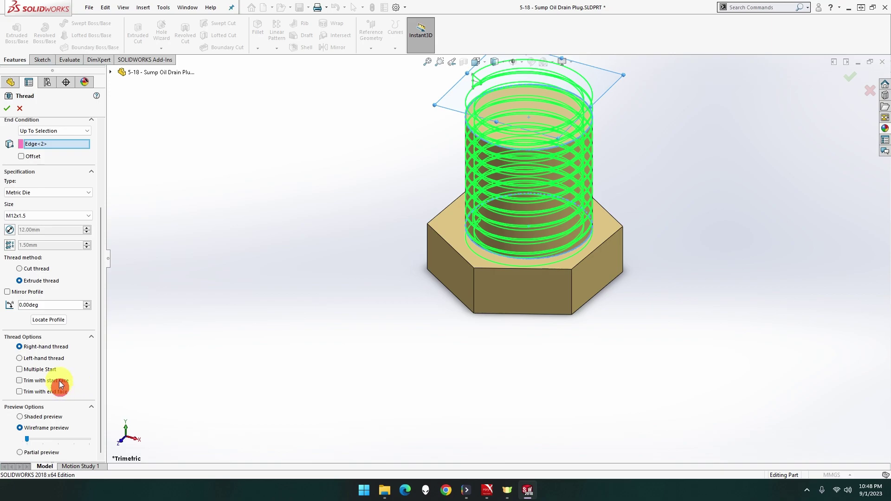
pyautogui.click(59, 382)
pyautogui.click(27, 393)
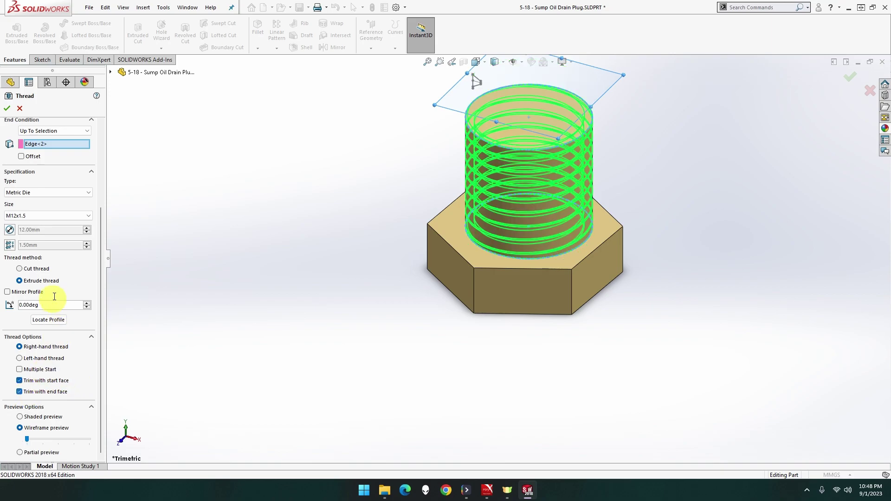
pyautogui.click(6, 107)
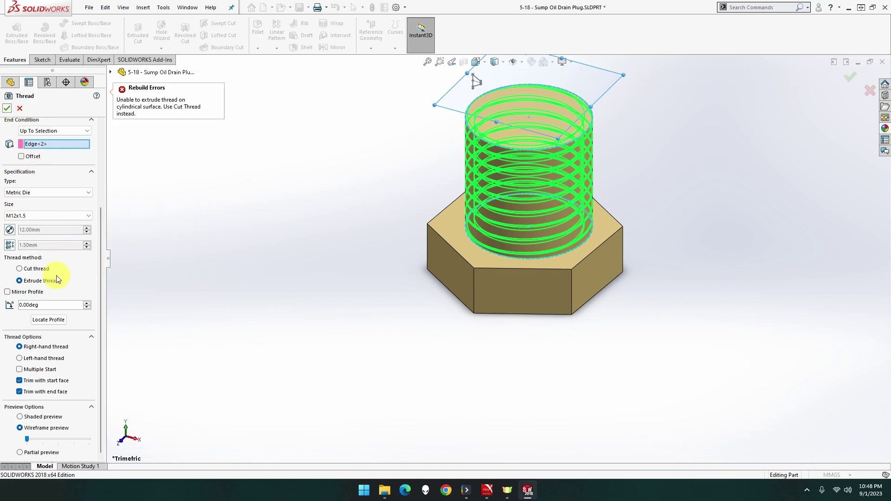
# - Create the M12x1.5 metric die thread with the Cut thread method and hide the offset reference plane
pyautogui.click(37, 269)
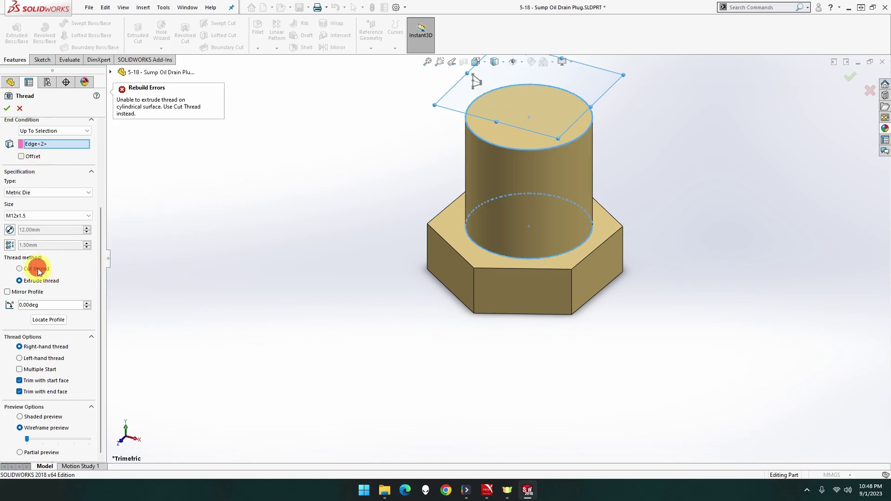
pyautogui.click(7, 108)
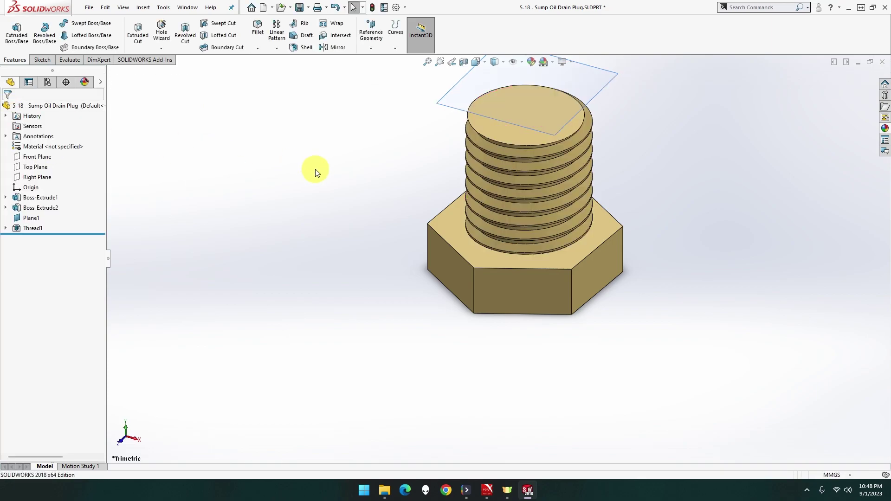
pyautogui.rightClick(474, 92)
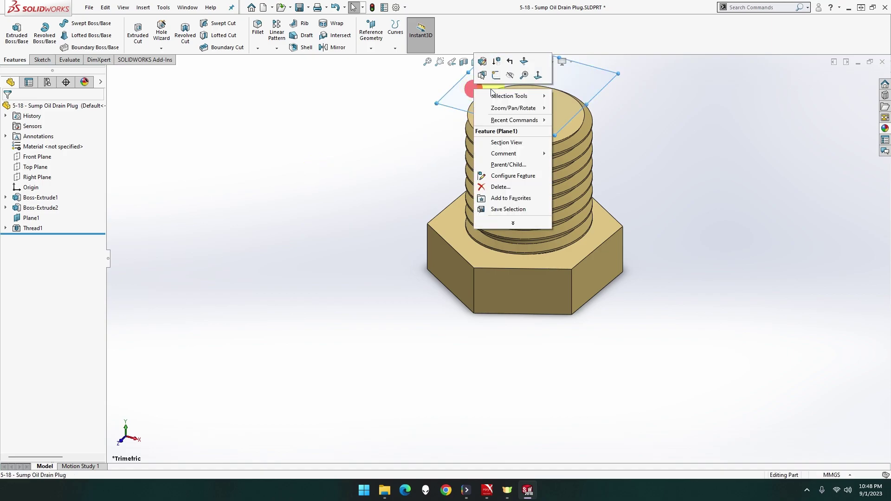
pyautogui.click(510, 76)
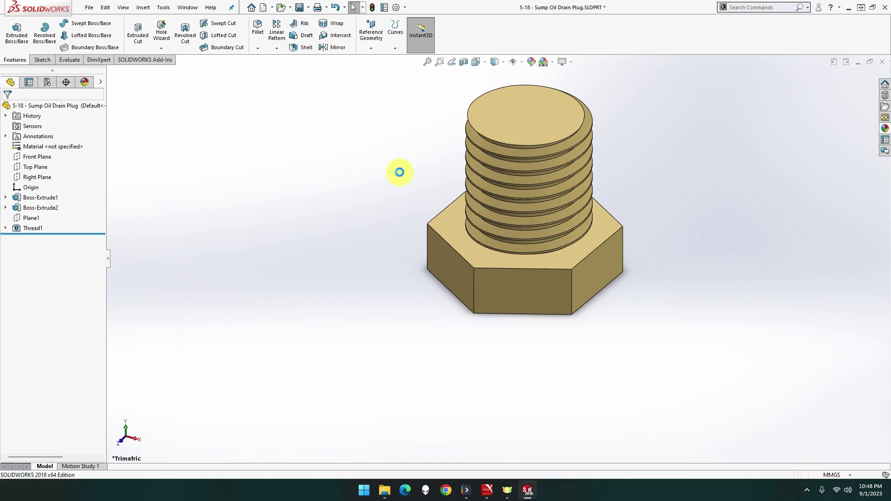
# - Switch to the 0 - Crankcase Ass Temp assembly and insert the 5-18 Sump Oil Drain Plug below the drain bush
pyautogui.hotkey('ctrl', 'Tab')
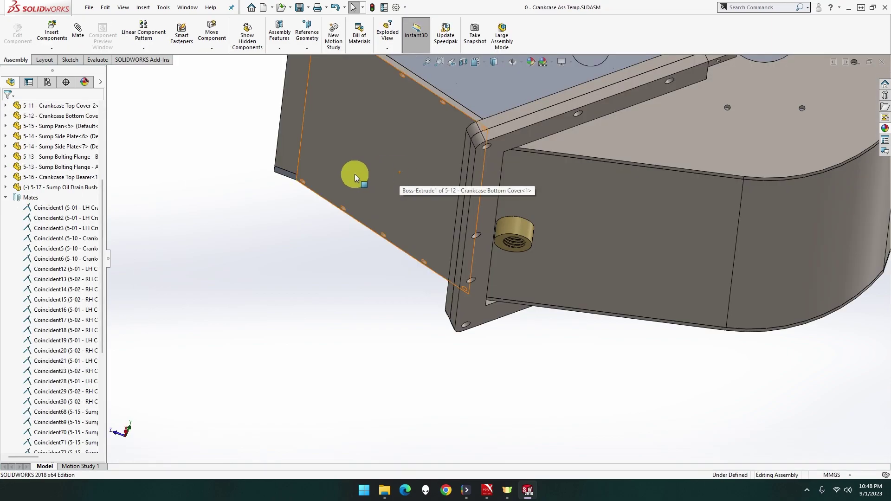
pyautogui.click(51, 34)
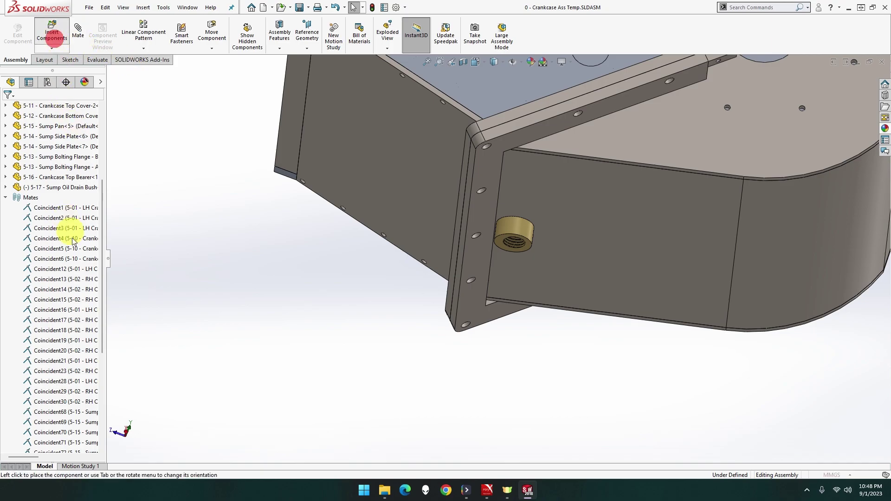
pyautogui.click(40, 211)
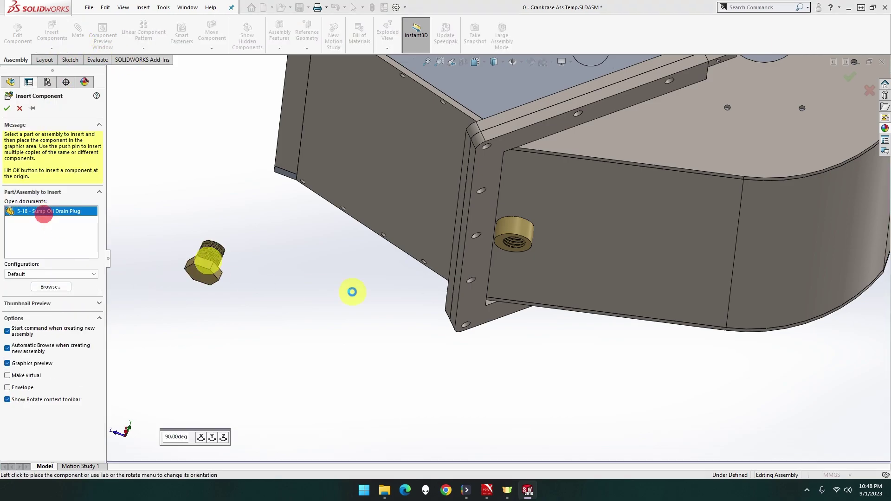
pyautogui.click(522, 341)
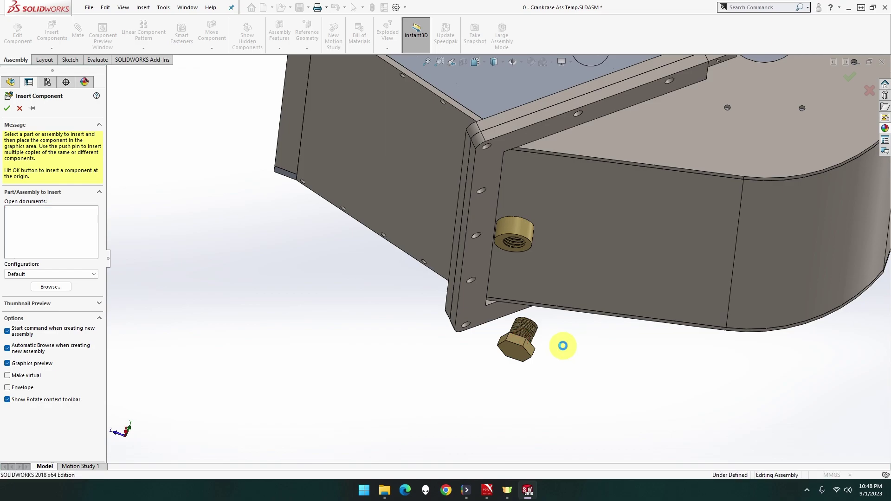
# - Add a coincident mate between the drain bush's lower face and the shank-side face of the plug's hexagonal head
pyautogui.scroll(-5, 558, 341)
pyautogui.moveTo(553, 337); pyautogui.dragTo(533, 326, button='middle')
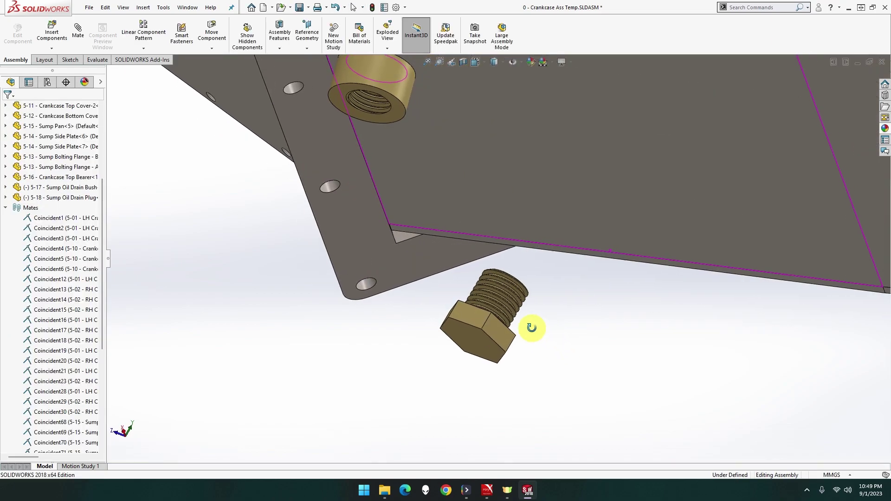
pyautogui.click(79, 36)
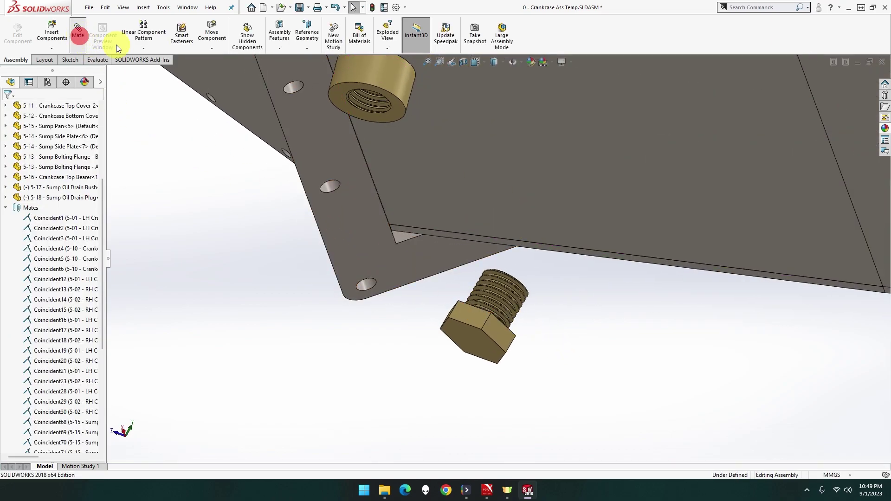
pyautogui.click(338, 98)
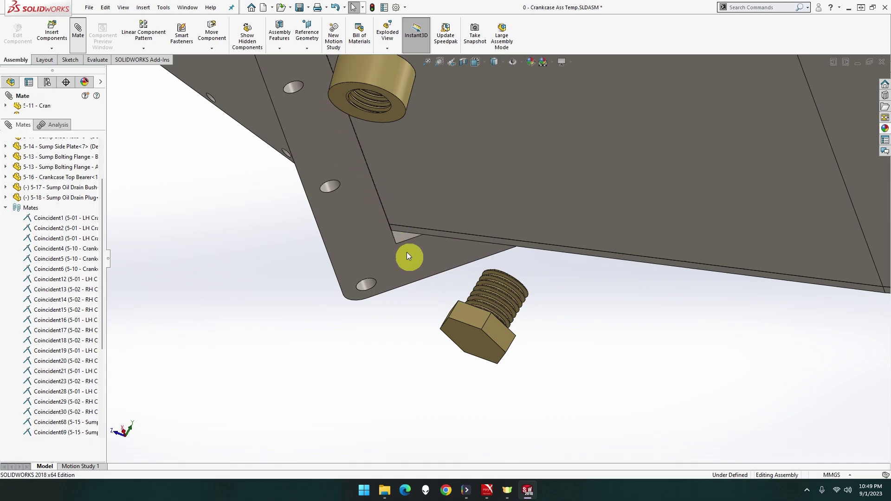
pyautogui.click(341, 125)
pyautogui.moveTo(430, 294); pyautogui.dragTo(398, 343, button='middle')
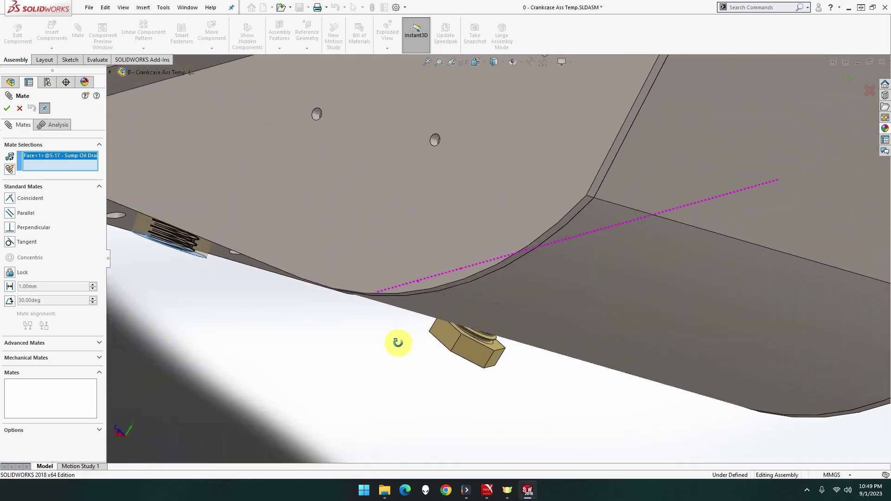
pyautogui.click(494, 347)
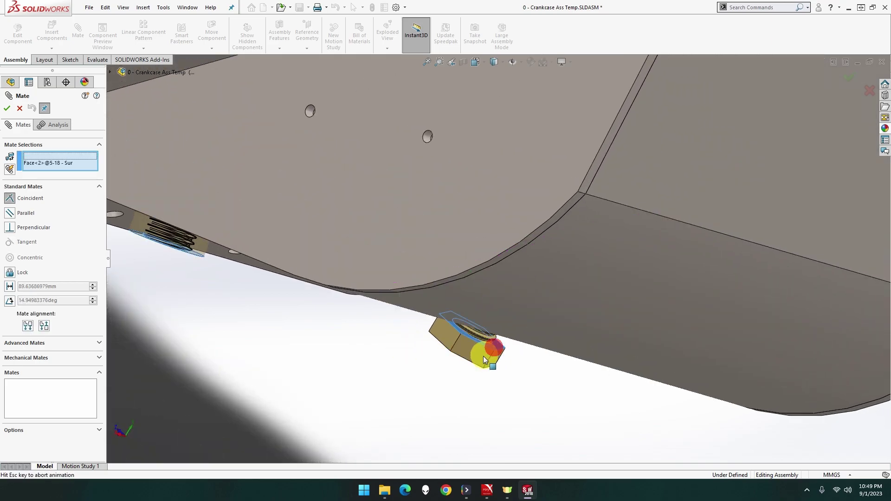
pyautogui.scroll(-5, 477, 342)
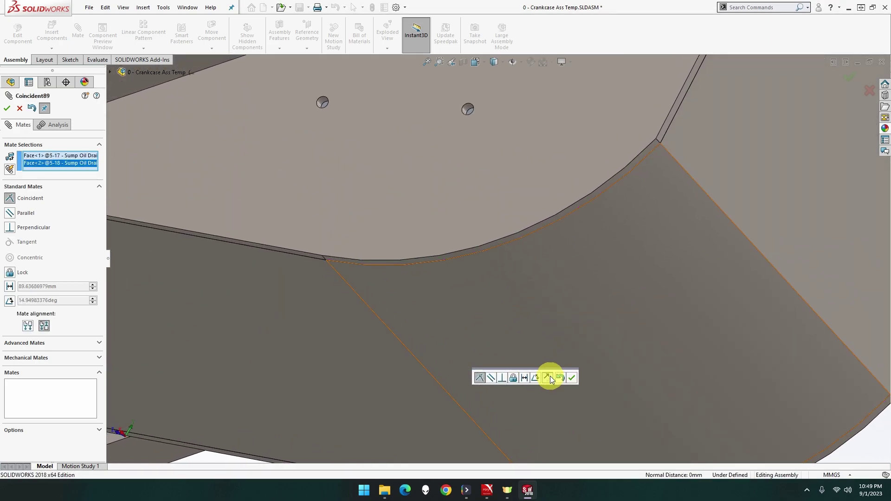
pyautogui.scroll(5, 461, 354)
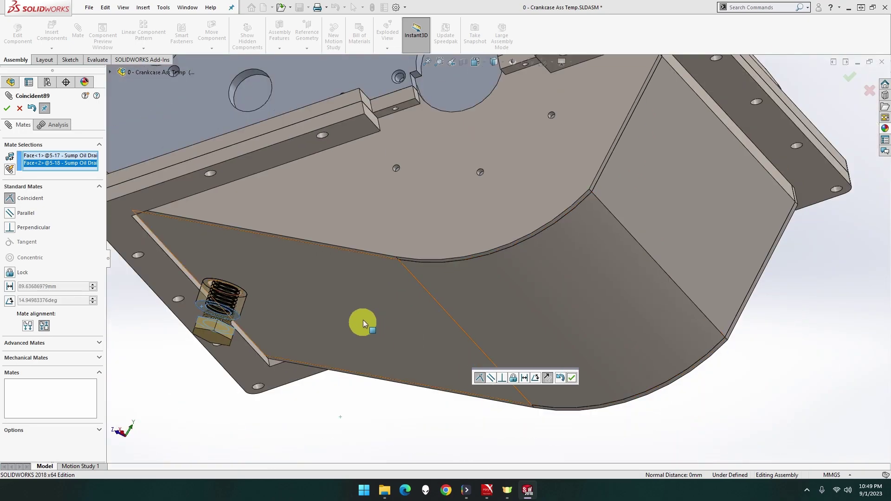
pyautogui.scroll(3, 337, 308)
pyautogui.scroll(-5, 428, 340)
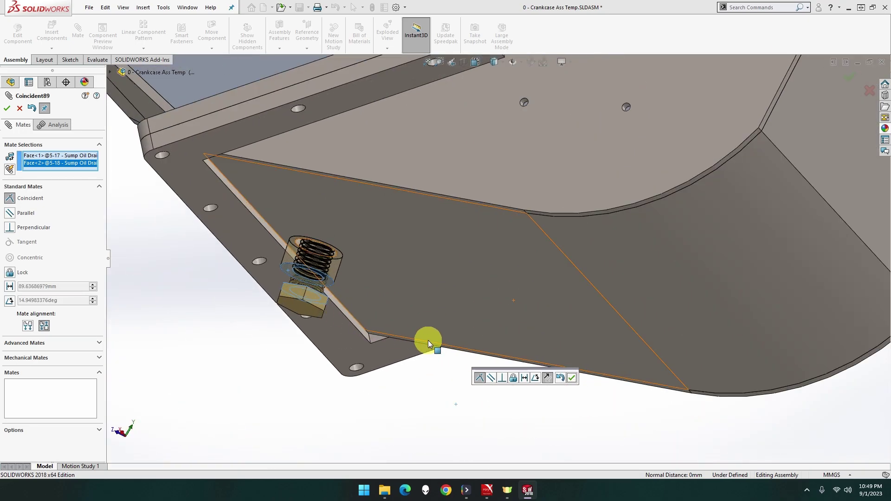
pyautogui.click(572, 378)
# - Select the drain bush's outer lower edge as the first reference of a new mate and move the plug clear of the bush
pyautogui.scroll(-4, 333, 280)
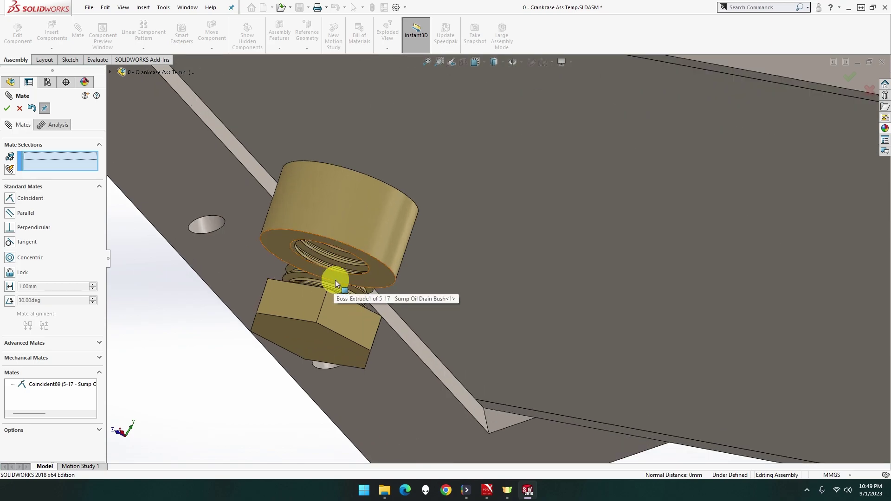
pyautogui.click(335, 281)
pyautogui.moveTo(338, 301); pyautogui.dragTo(358, 353, button='middle')
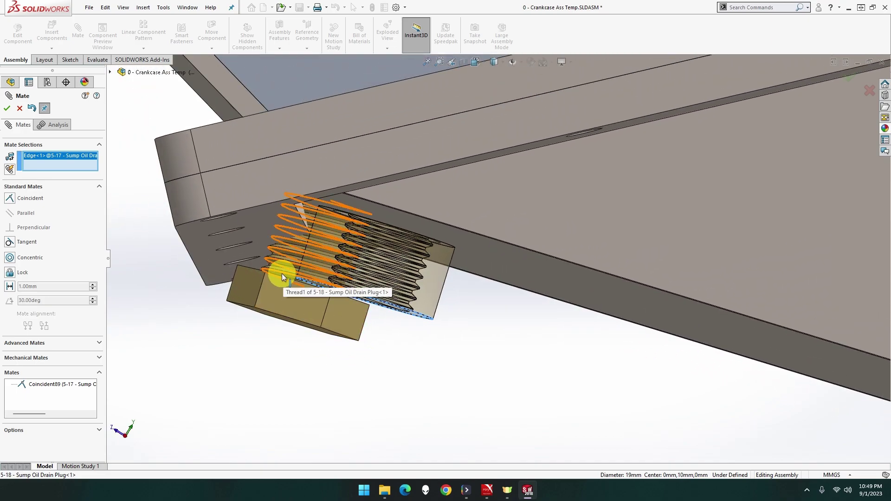
pyautogui.scroll(1, 282, 273)
pyautogui.moveTo(329, 303); pyautogui.dragTo(211, 301, button='middle')
pyautogui.moveTo(210, 300); pyautogui.dragTo(239, 380)
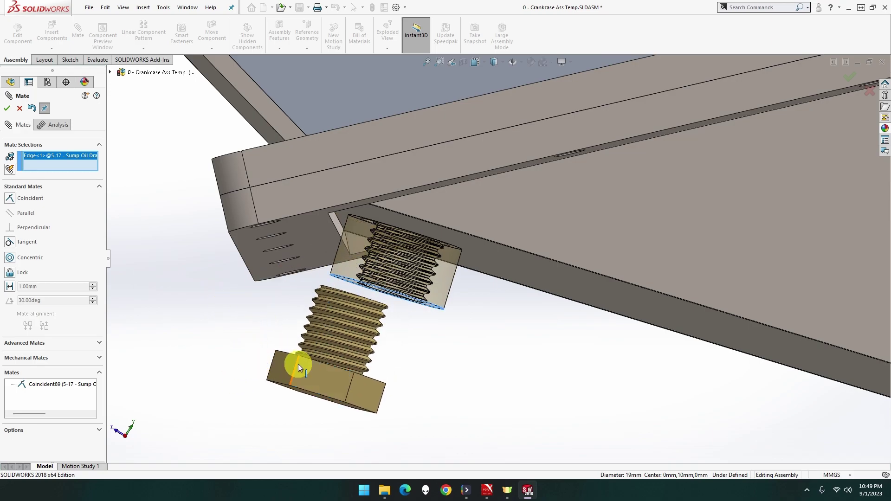
pyautogui.scroll(5, 297, 365)
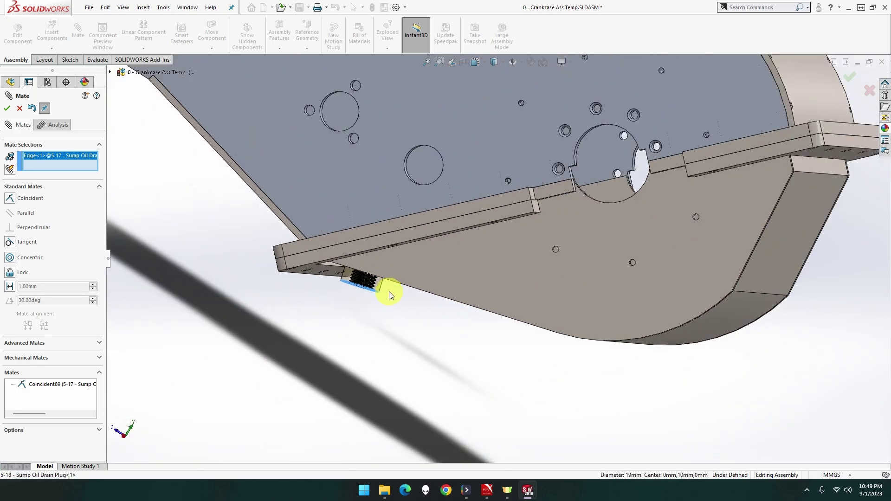
pyautogui.scroll(-2, 369, 296)
pyautogui.scroll(5, 372, 294)
pyautogui.moveTo(372, 294); pyautogui.dragTo(400, 295, button='middle')
pyautogui.scroll(-8, 444, 235)
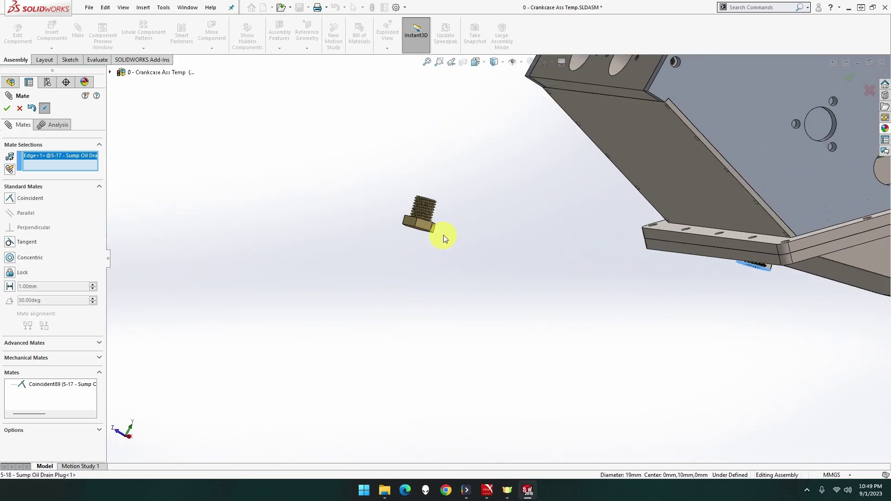
pyautogui.moveTo(445, 227); pyautogui.dragTo(420, 241, button='middle')
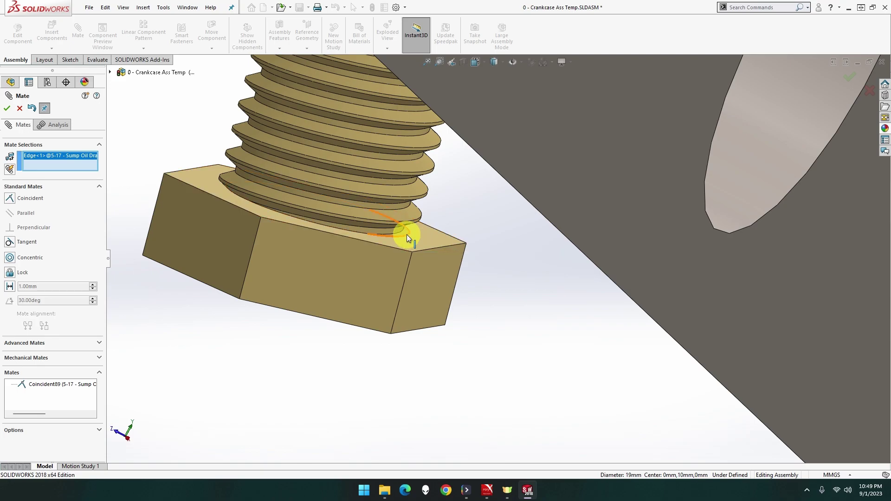
pyautogui.click(406, 234)
pyautogui.scroll(10, 436, 238)
pyautogui.moveTo(572, 335); pyautogui.dragTo(591, 328, button='middle')
pyautogui.scroll(-8, 591, 324)
pyautogui.scroll(-6, 537, 325)
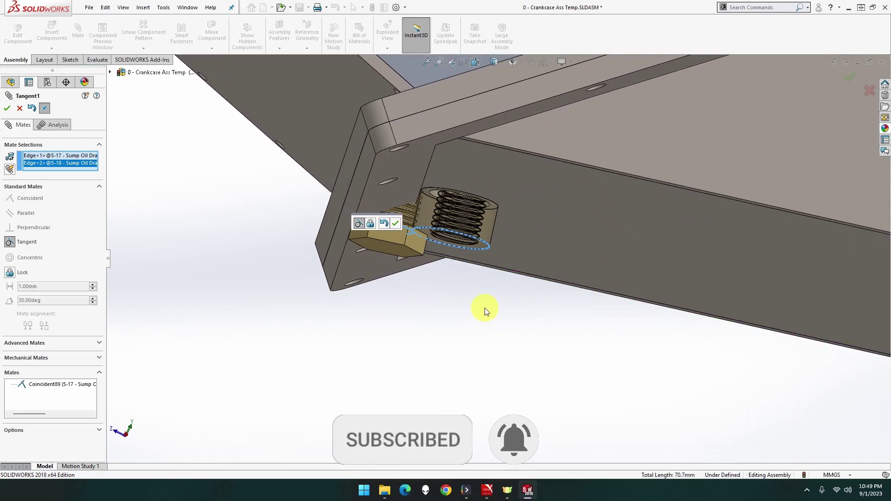
pyautogui.click(408, 224)
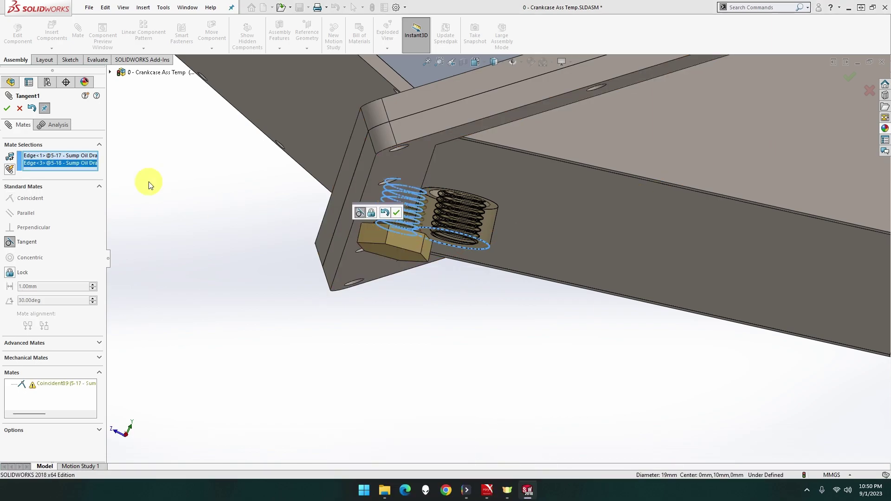
pyautogui.click(70, 161)
pyautogui.rightClick(84, 163)
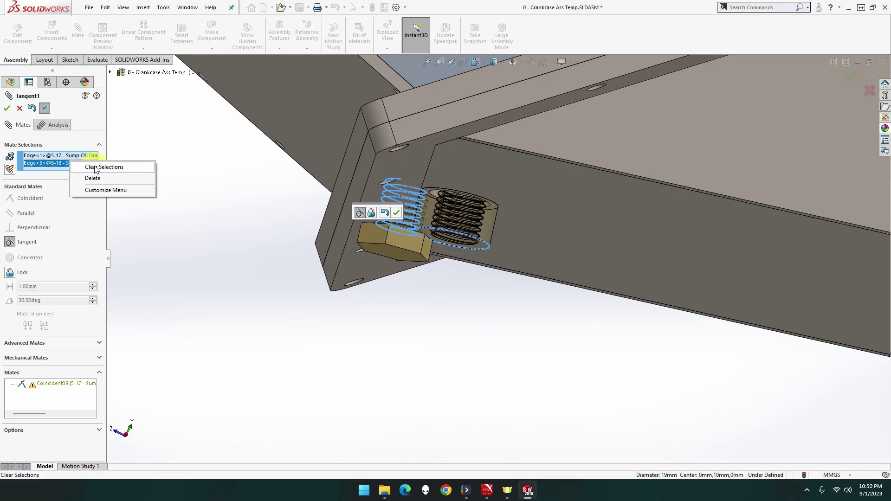
pyautogui.click(102, 167)
# - Add a tangent mate between the plug's helical thread edge and the drain bush's inner bore face, and finish mating
pyautogui.click(397, 220)
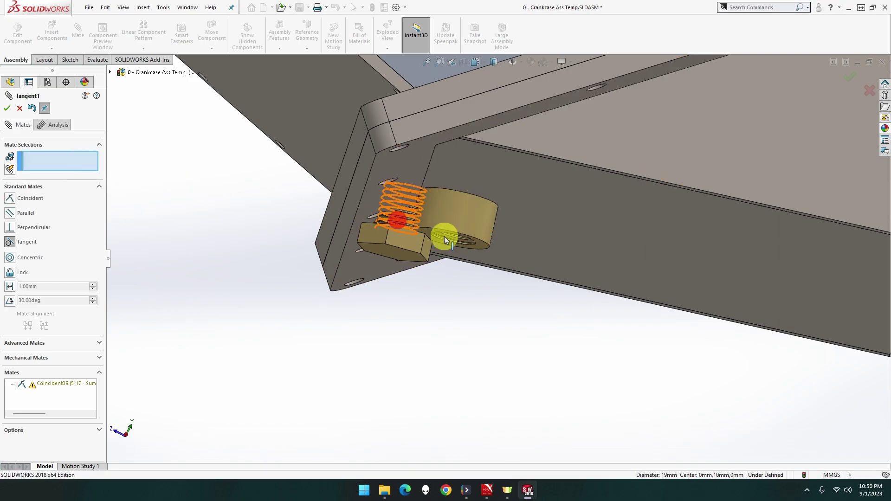
pyautogui.click(450, 236)
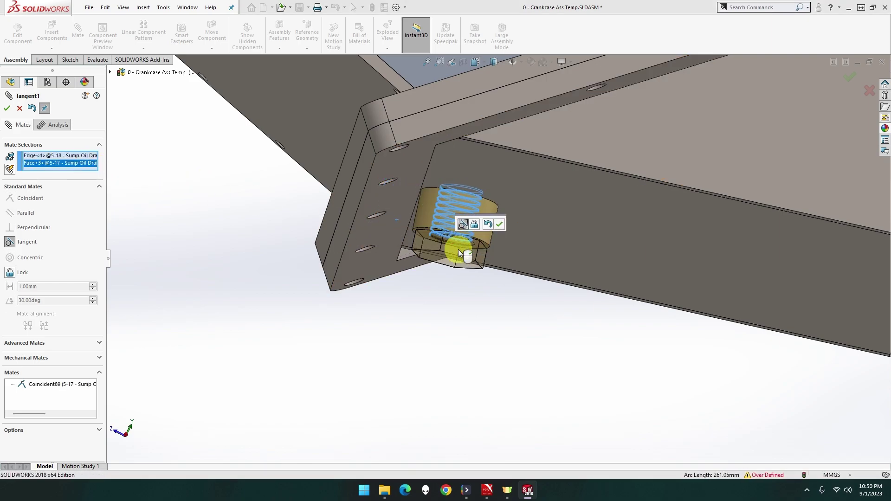
pyautogui.click(498, 224)
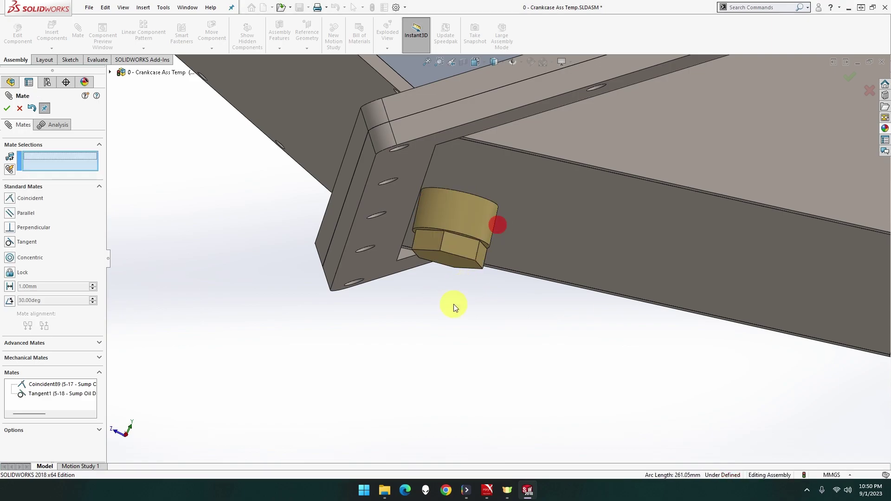
pyautogui.scroll(2, 453, 305)
pyautogui.moveTo(453, 304); pyautogui.dragTo(385, 204, button='middle')
pyautogui.moveTo(379, 236); pyautogui.dragTo(362, 265, button='middle')
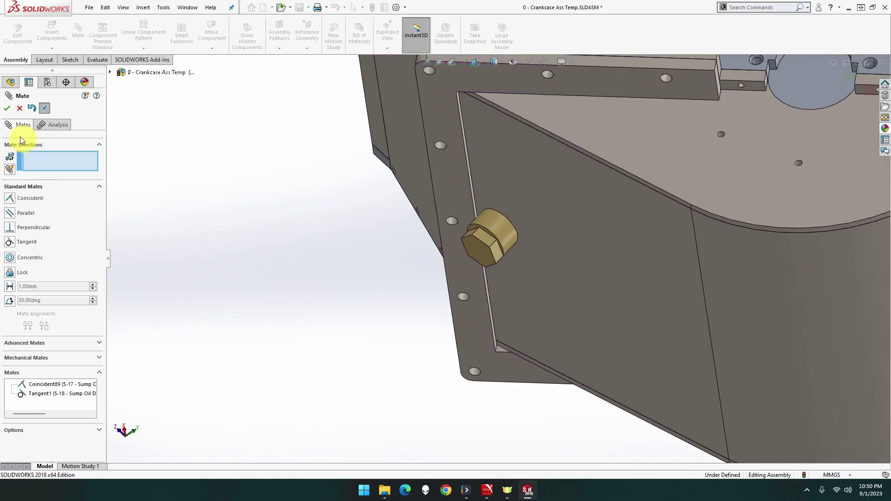
pyautogui.click(7, 109)
pyautogui.click(7, 109)
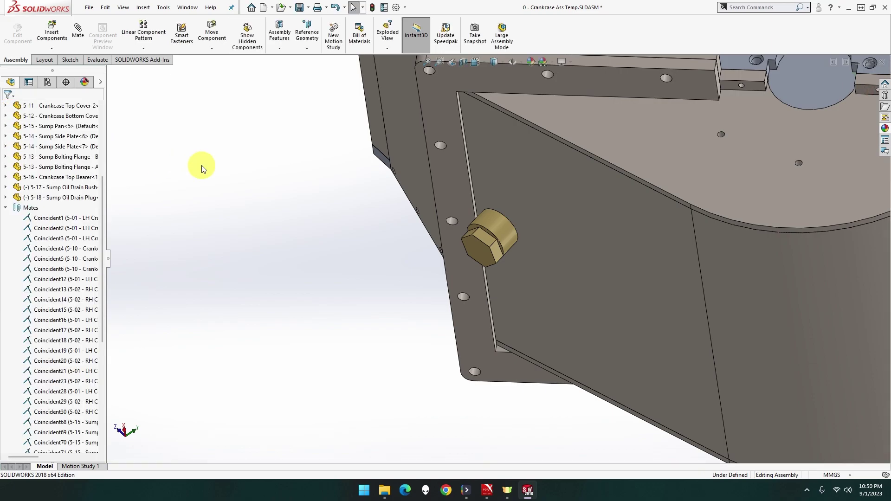
# - Switch to the 5-18 Sump Oil Drain Plug part and fit the whole plug in view
pyautogui.click(428, 62)
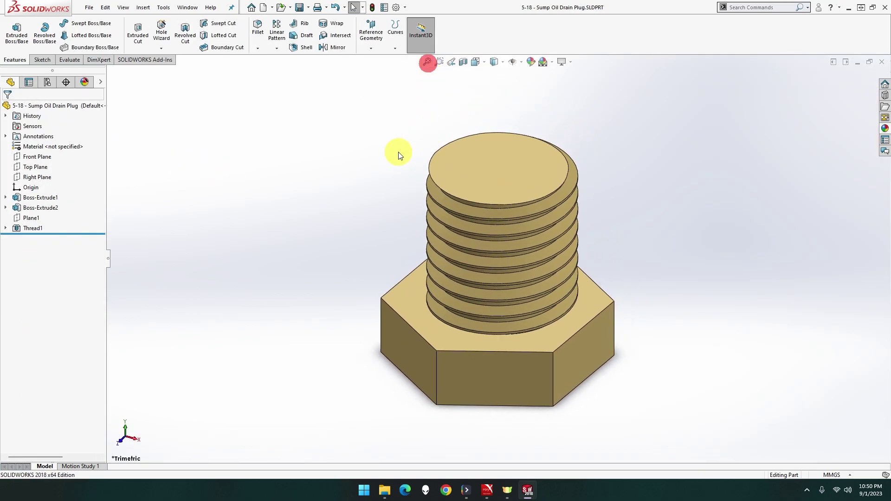